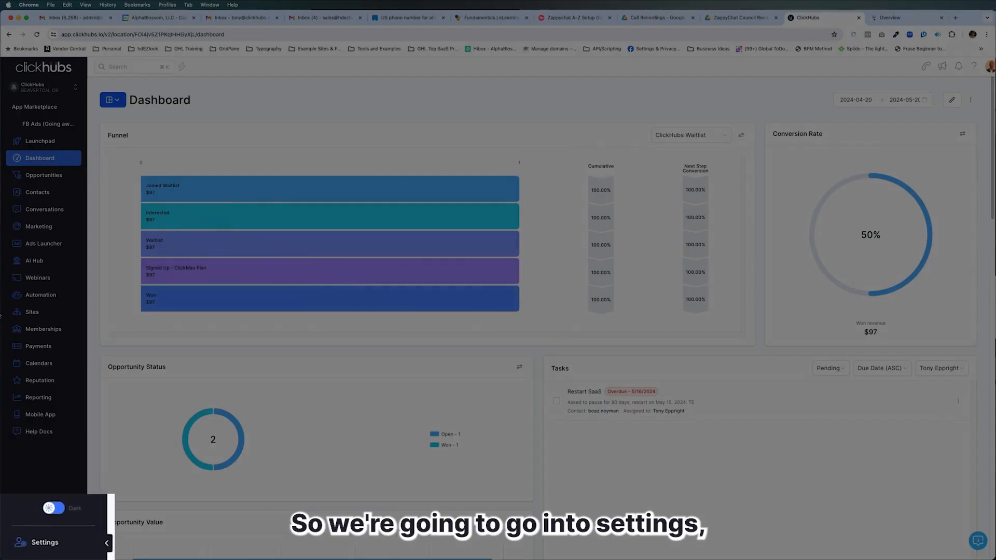
Go to the Domains settings and examine the funnel steps offered for the cart.clickhubs.io XML sitemap, leaving the selection unchanged
click(38, 542)
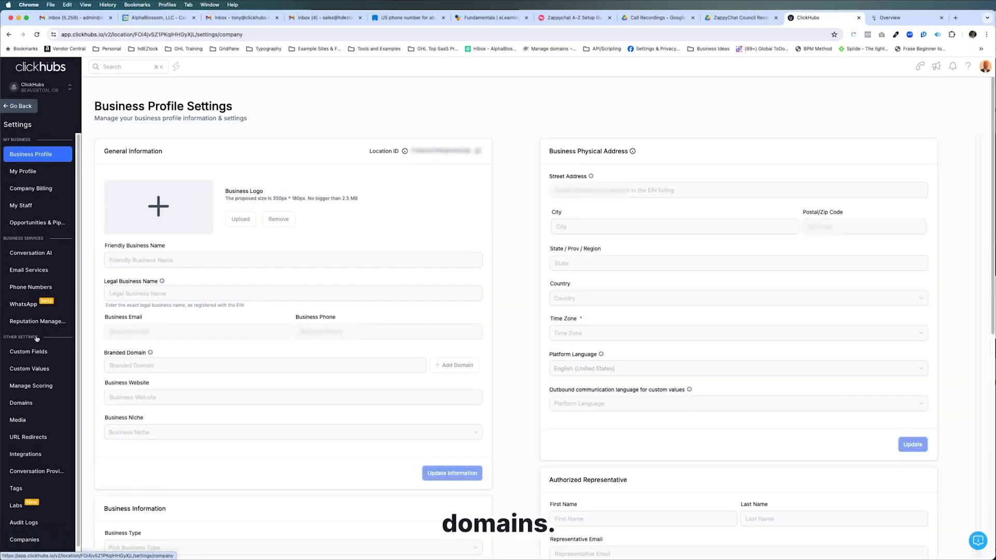
click(26, 405)
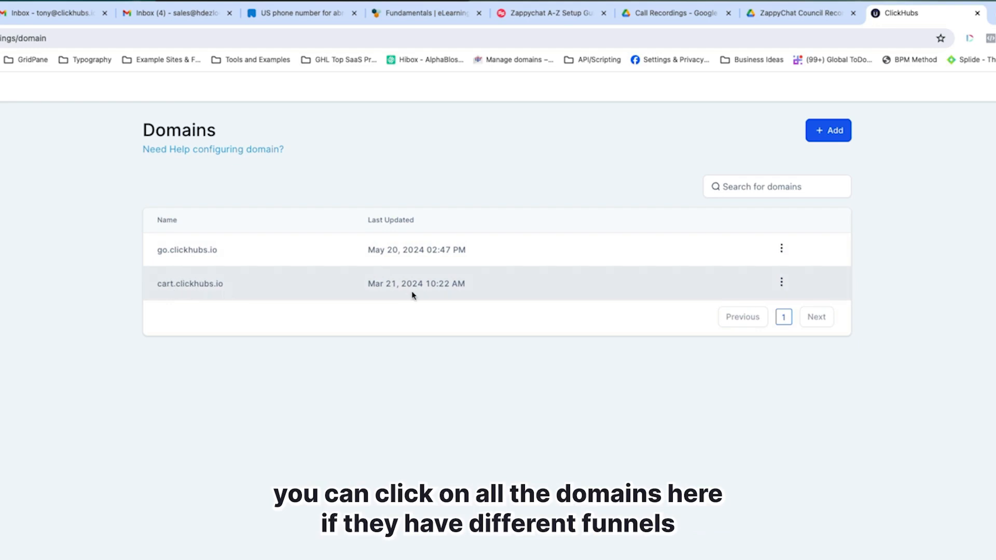
click(781, 249)
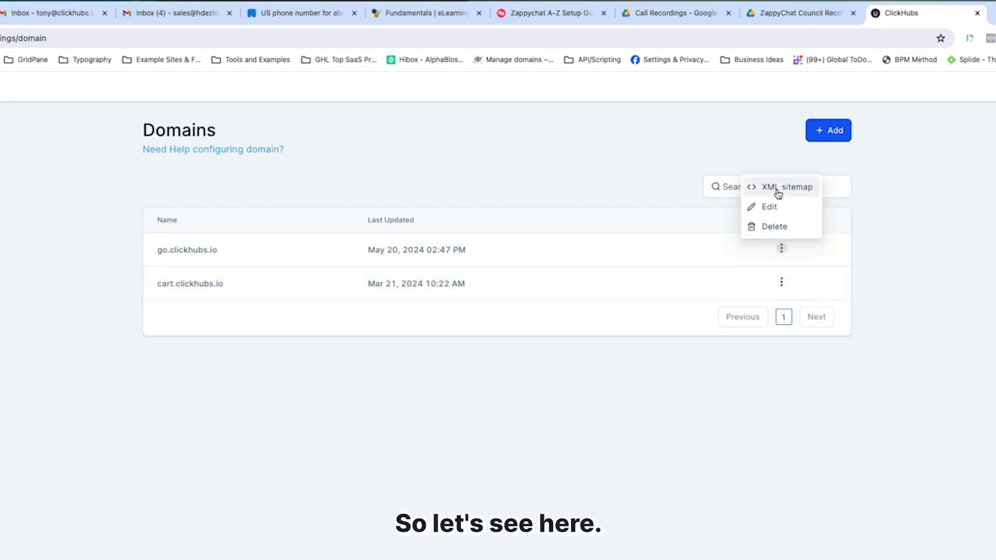
click(781, 283)
click(783, 221)
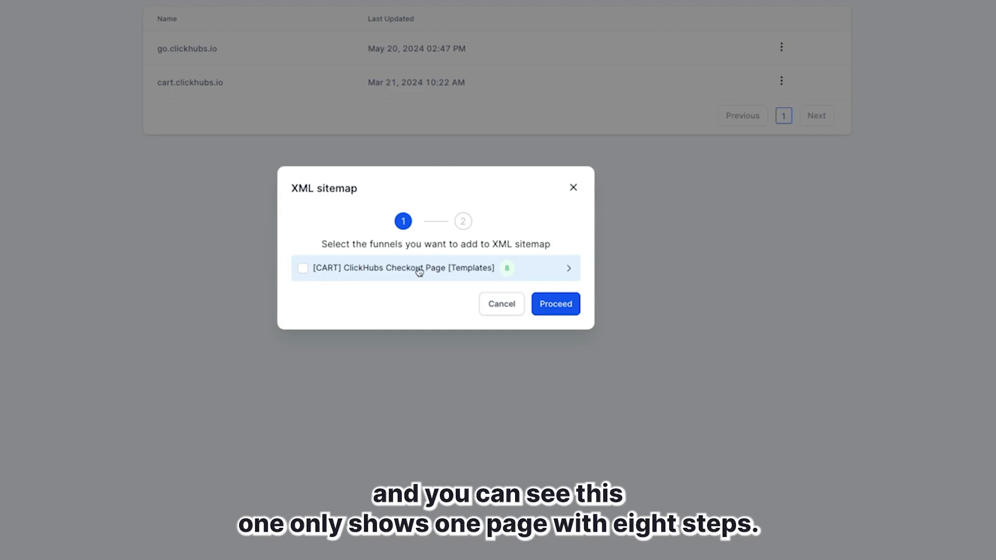
click(391, 268)
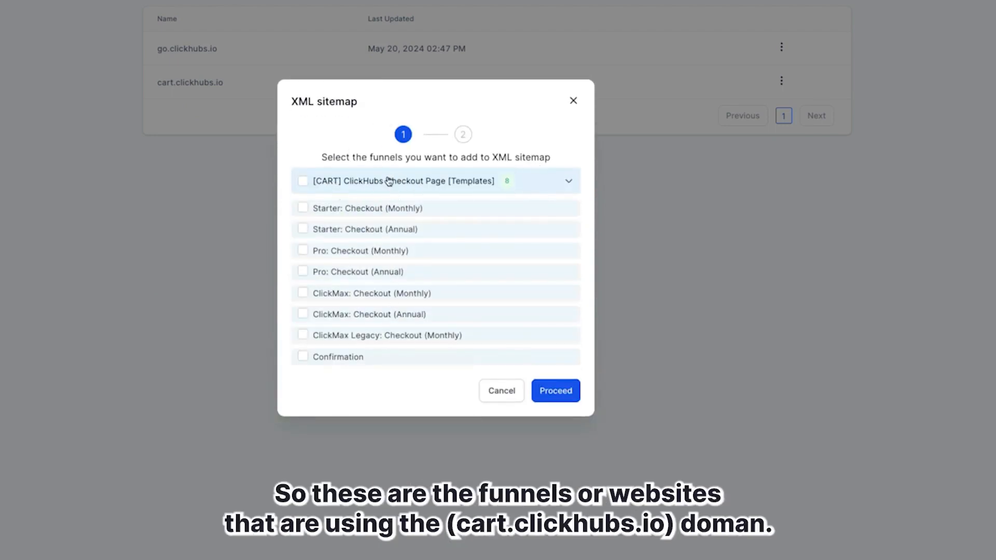
click(573, 100)
scroll(197, 141, up, 2)
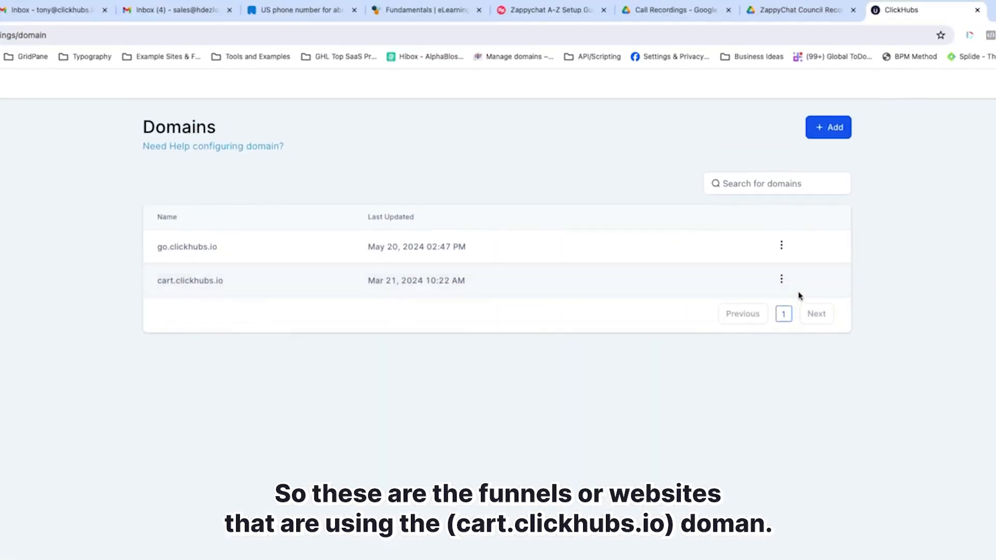
Open the XML sitemap setup for go.clickhubs.io and review the page selections in the New ClickMax Member and New Pro Member funnels
click(782, 140)
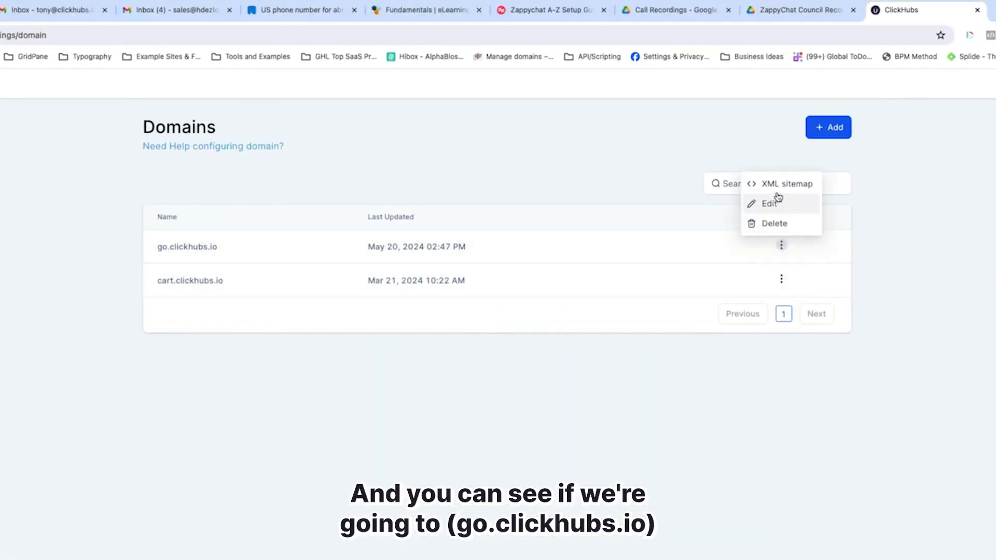
click(782, 186)
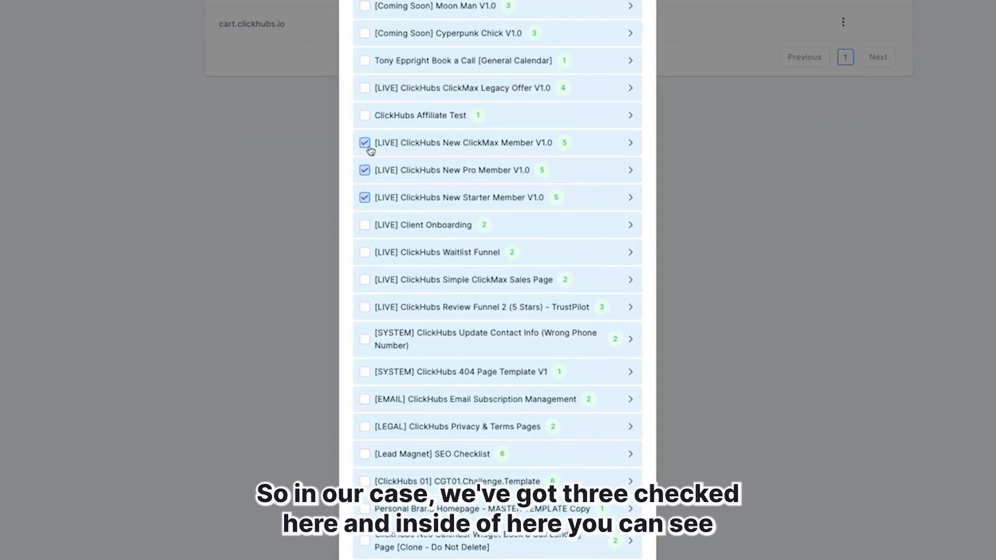
click(423, 144)
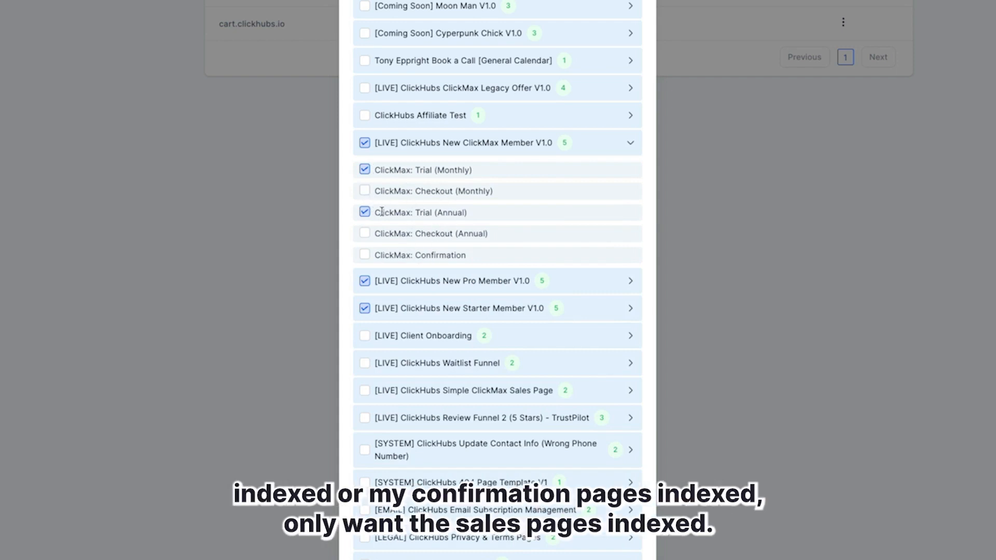
click(418, 282)
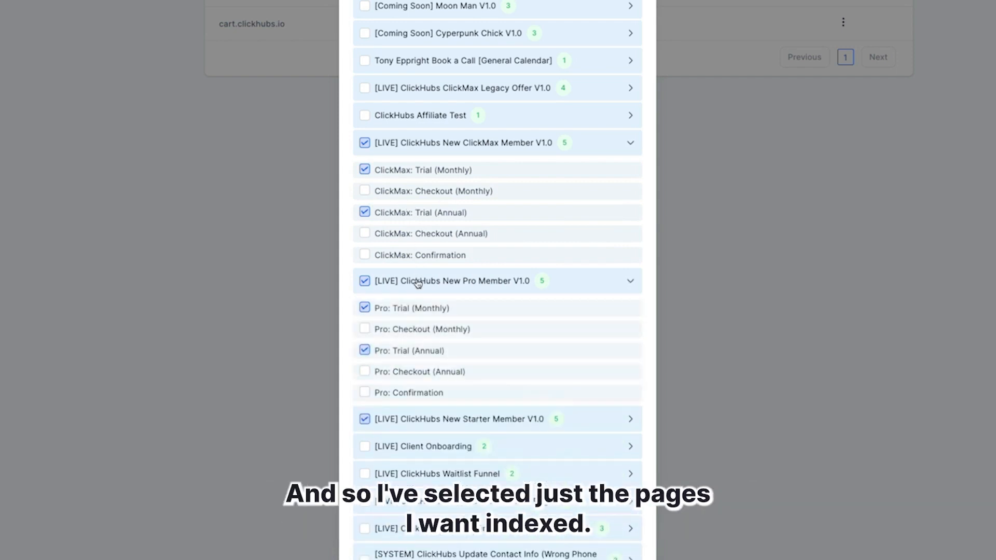
click(418, 282)
click(418, 309)
click(426, 314)
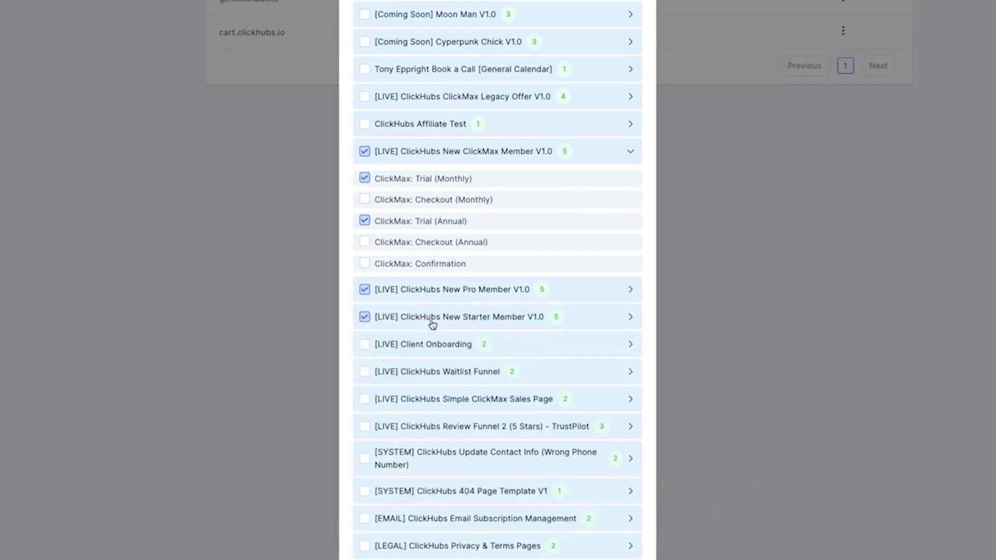
Try including the whole June 21 Simple ClickMax Launch funnel, exclude its Clickhubs Partner OTO No Confirmation page, and clear the funnel's selection
scroll(432, 325, up, 4)
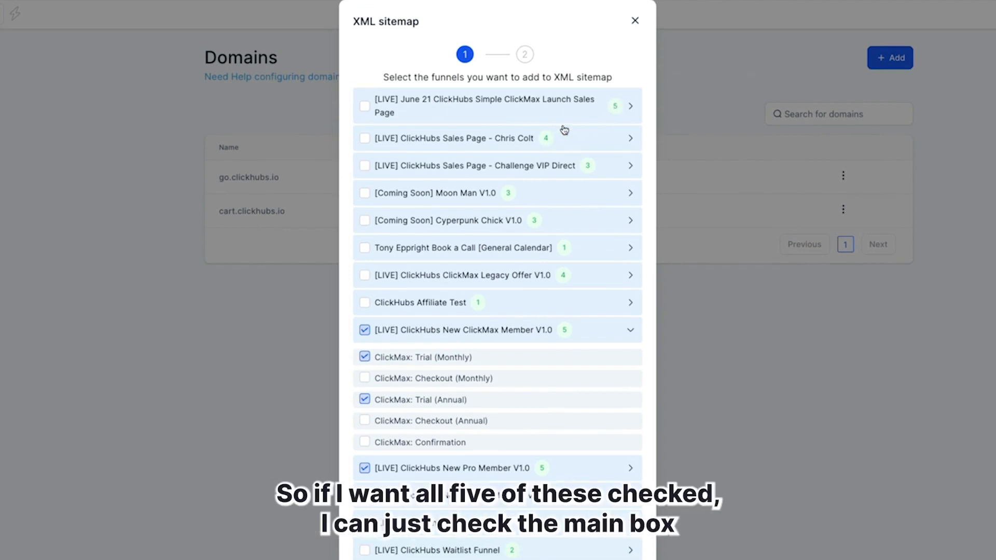
click(365, 109)
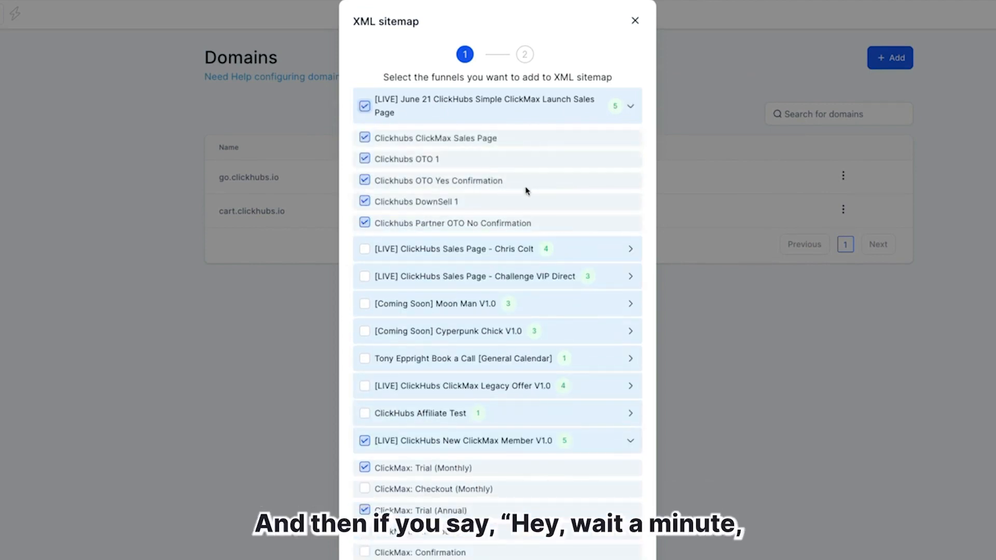
click(366, 224)
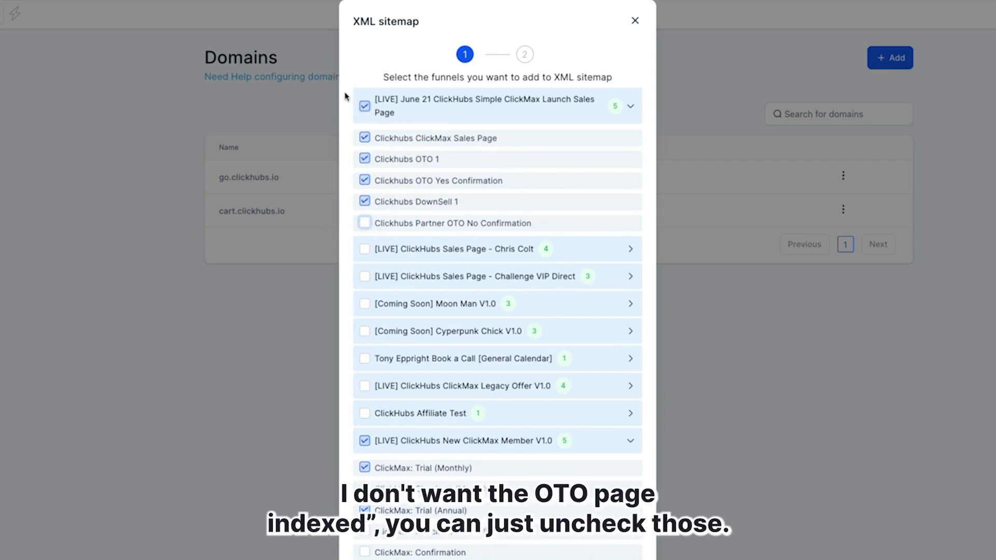
click(365, 106)
click(475, 99)
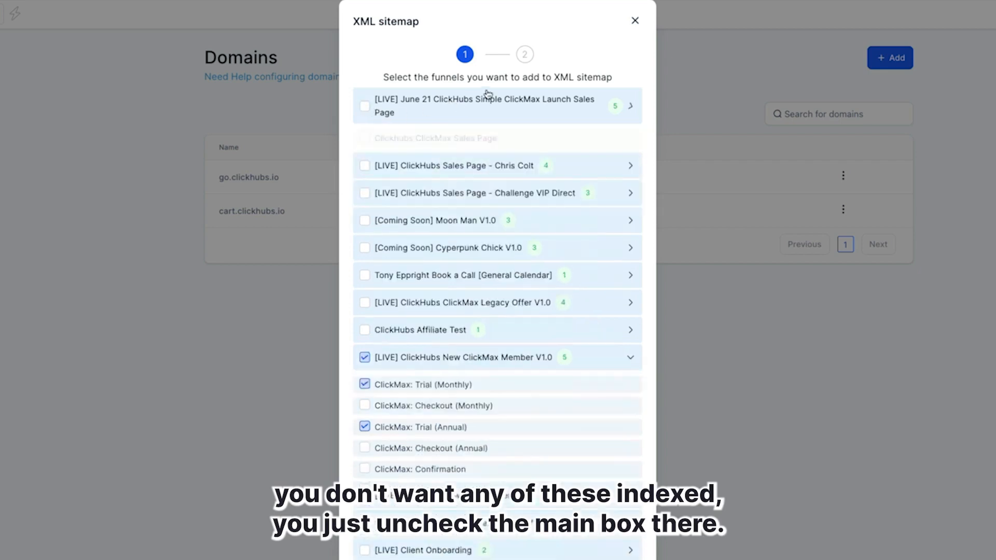
Proceed with the selected funnels, add the custom path test_path?item=123, and generate and save the go.clickhubs.io XML sitemap
scroll(471, 229, down, 2)
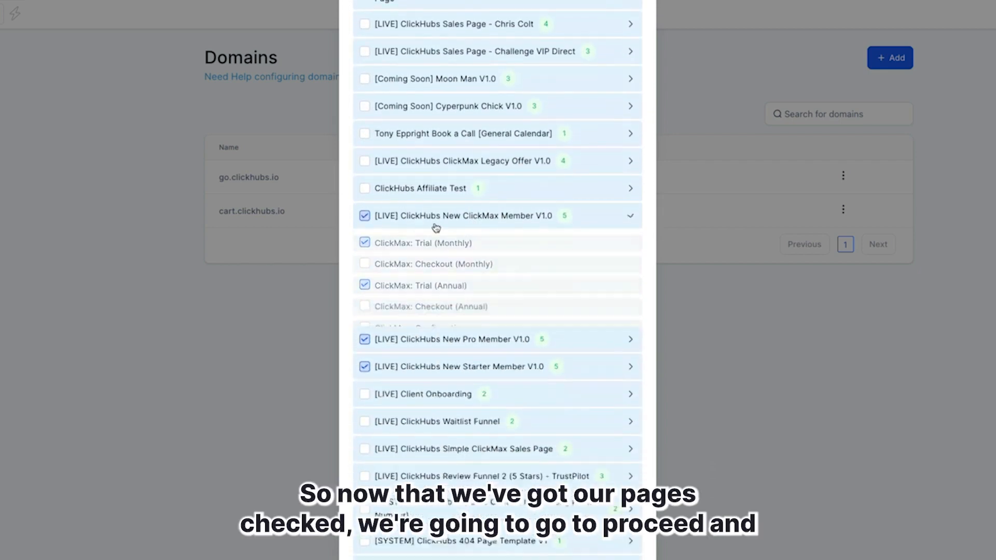
scroll(451, 287, down, 4)
scroll(497, 311, down, 1)
click(613, 540)
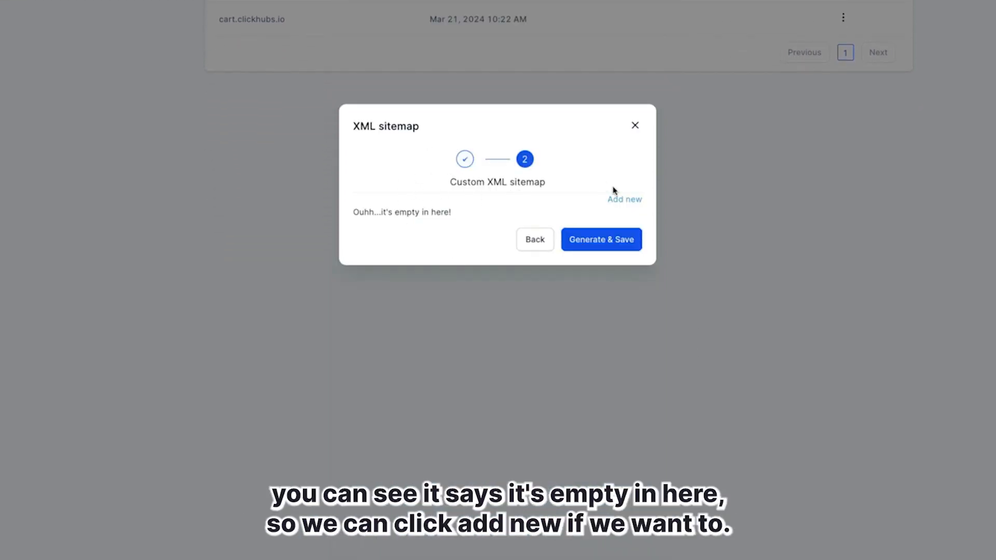
click(622, 199)
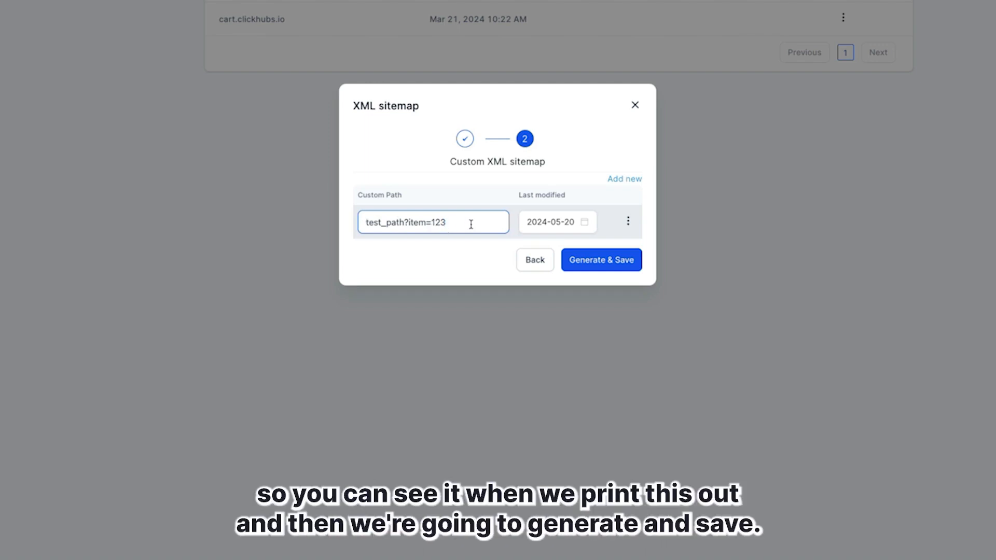
click(610, 262)
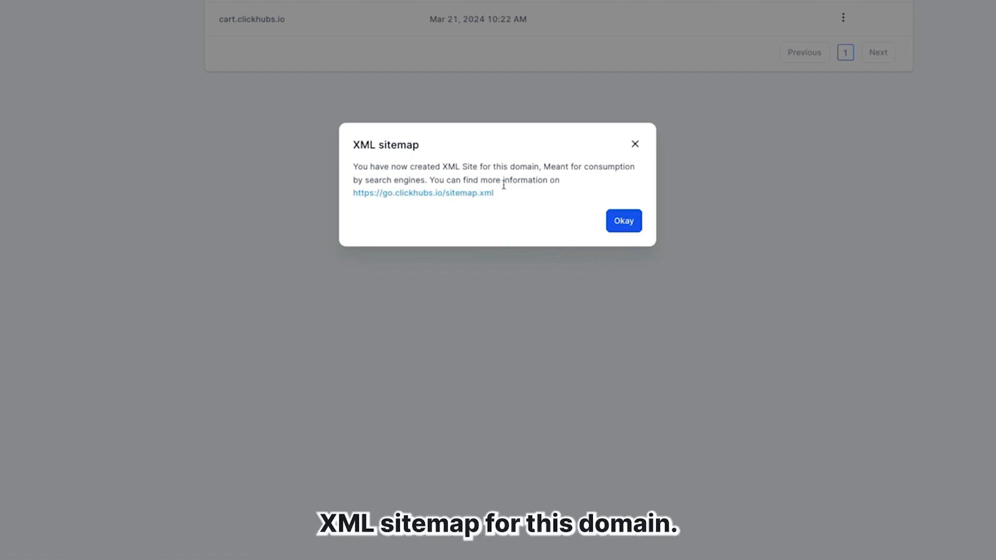
Open the generated go.clickhubs.io/sitemap.xml and examine the entry for the custom path test_path?item=123
click(438, 193)
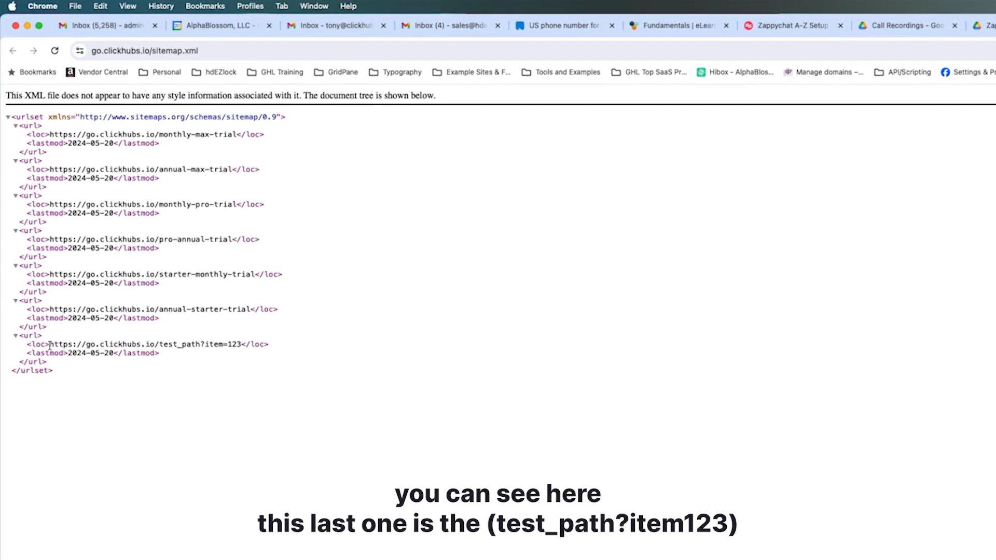
drag(51, 345, 235, 345)
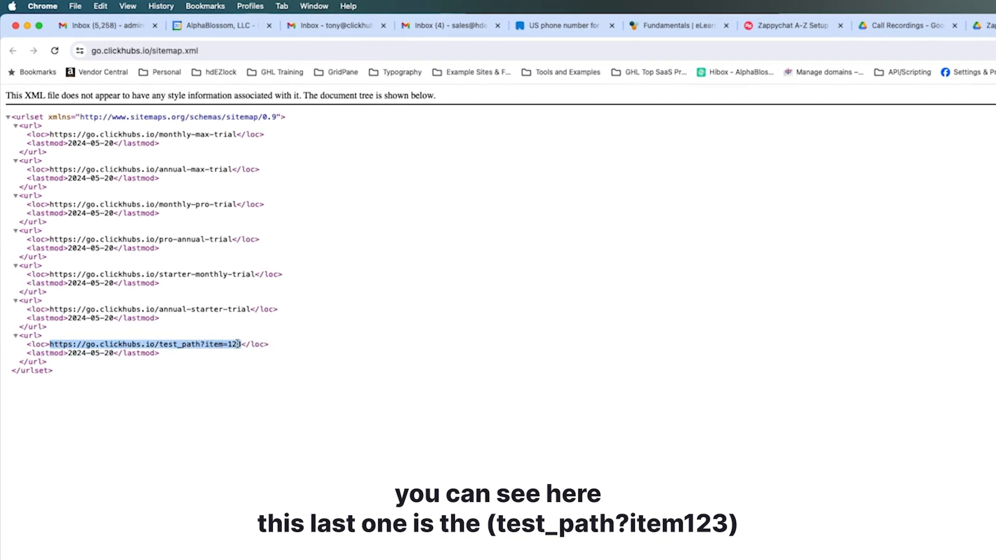
click(238, 345)
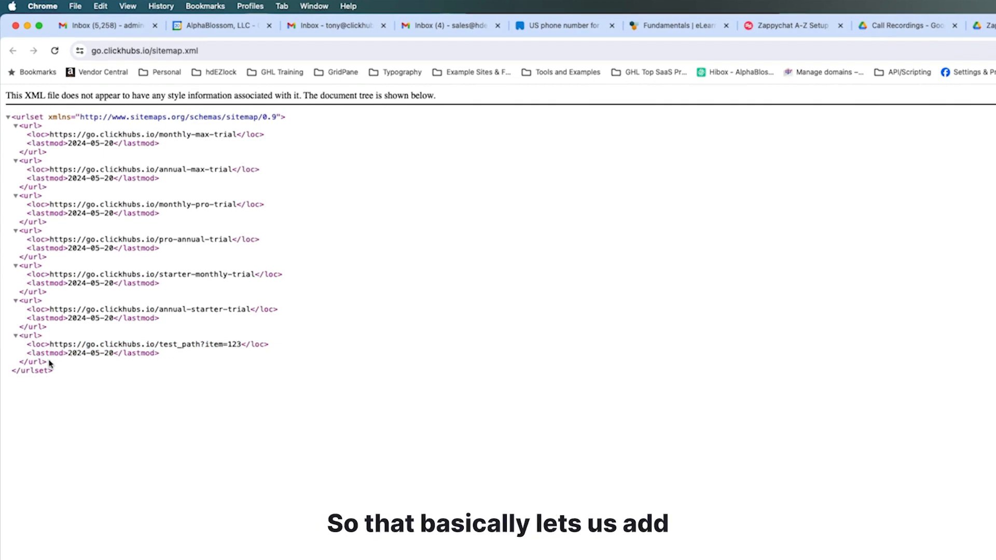
drag(160, 346, 237, 341)
click(242, 342)
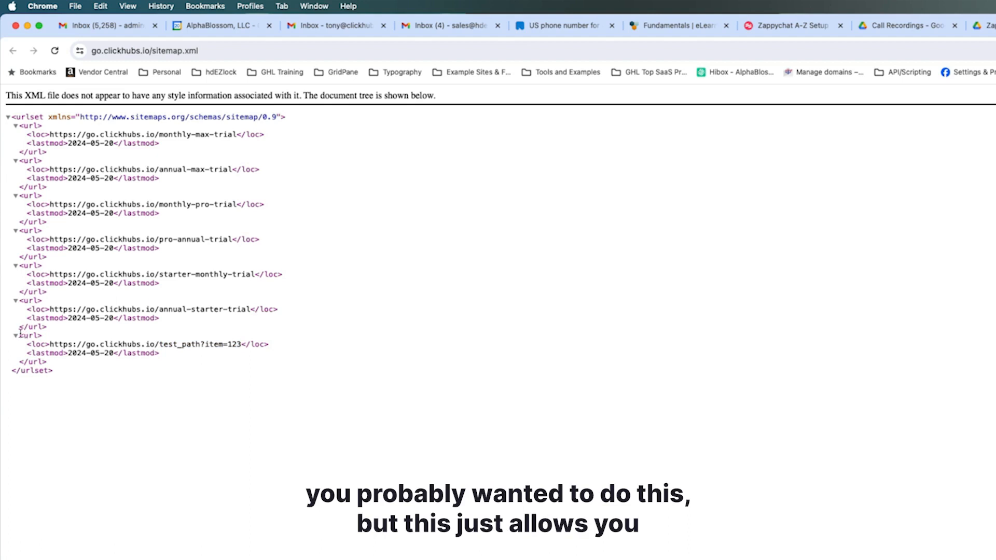
drag(20, 334, 48, 363)
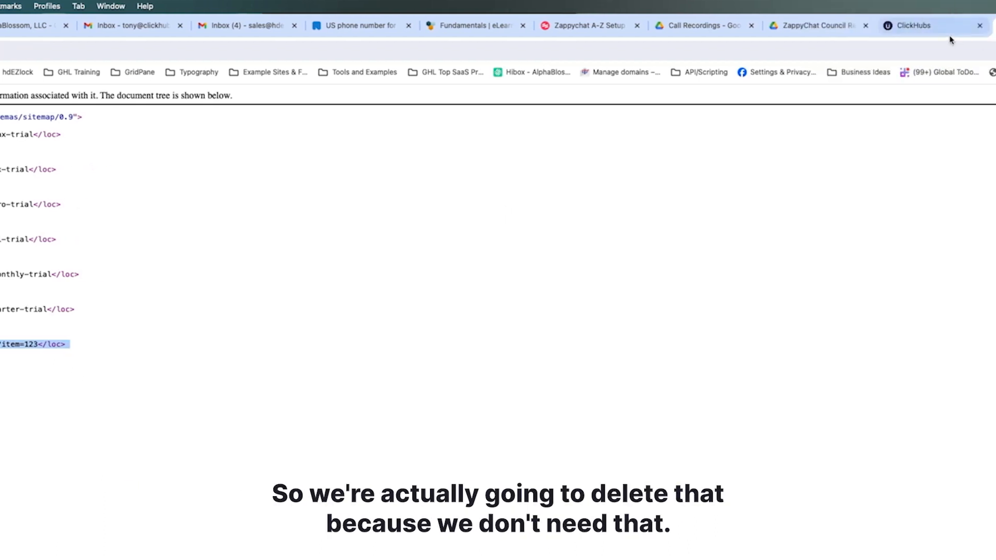
Return to the Domains settings, delete the custom path test_path?item=123 from the go.clickhubs.io XML sitemap, and regenerate and save it
click(906, 34)
click(736, 445)
click(888, 261)
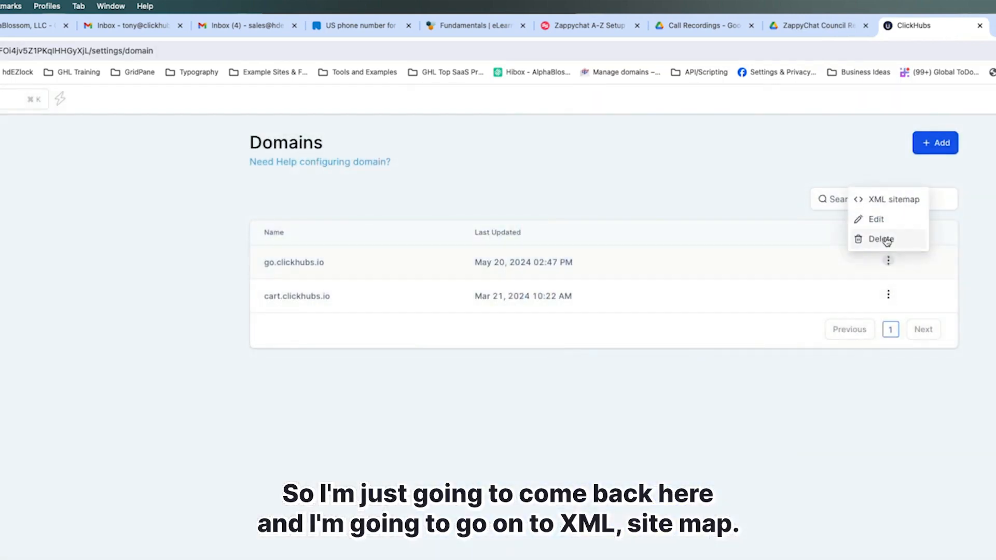
click(884, 200)
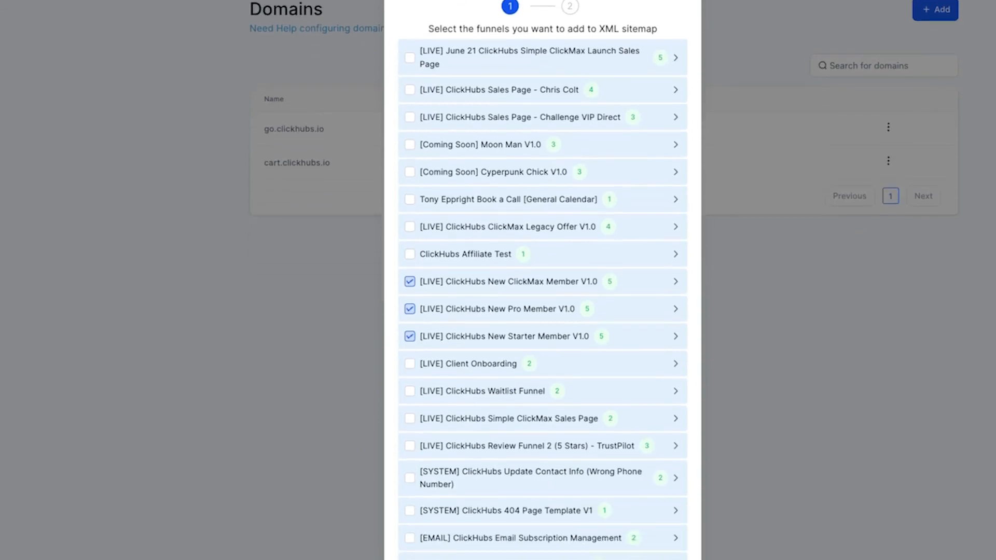
scroll(570, 418, down, 3)
click(654, 536)
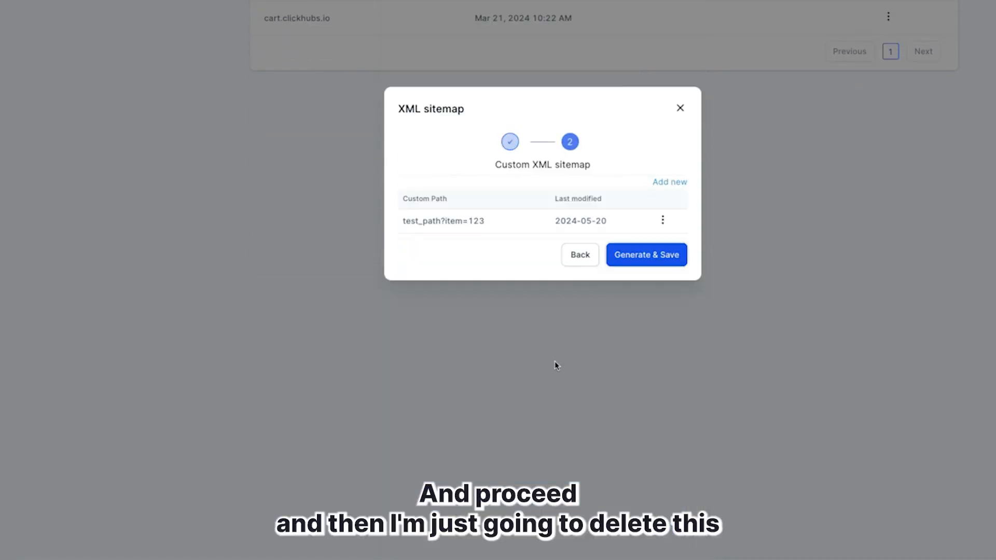
click(663, 220)
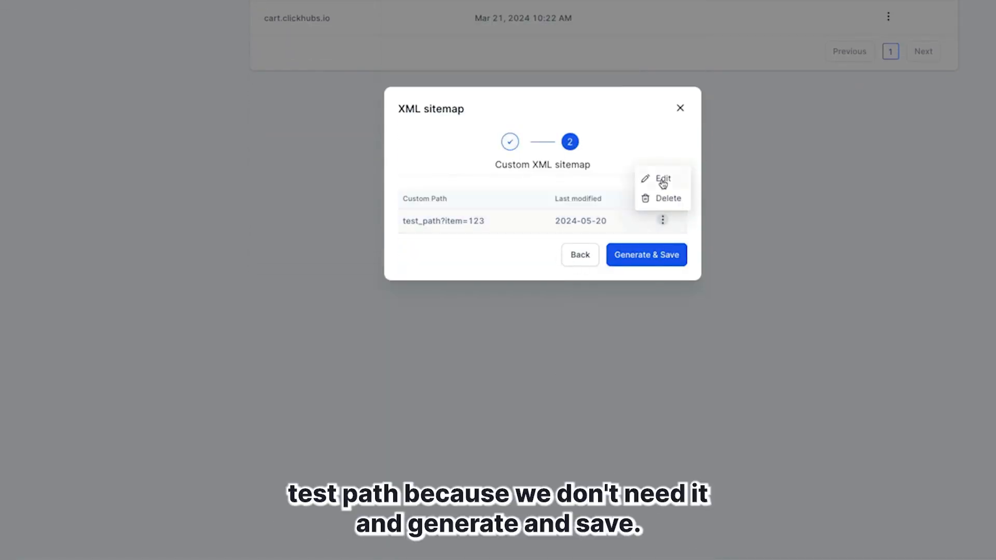
click(666, 202)
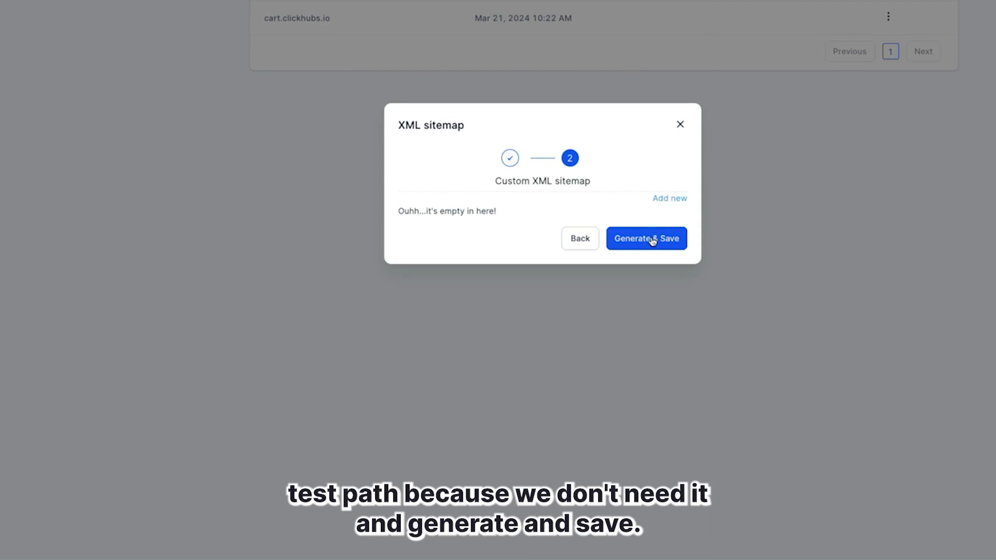
click(652, 239)
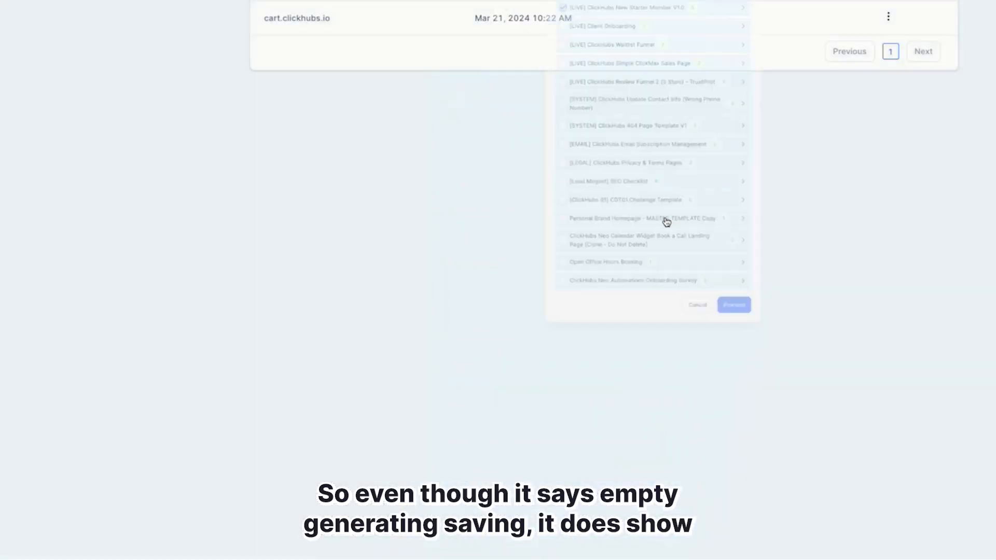
Reload go.clickhubs.io/sitemap.xml to show the regenerated sitemap and copy its URL
click(938, 26)
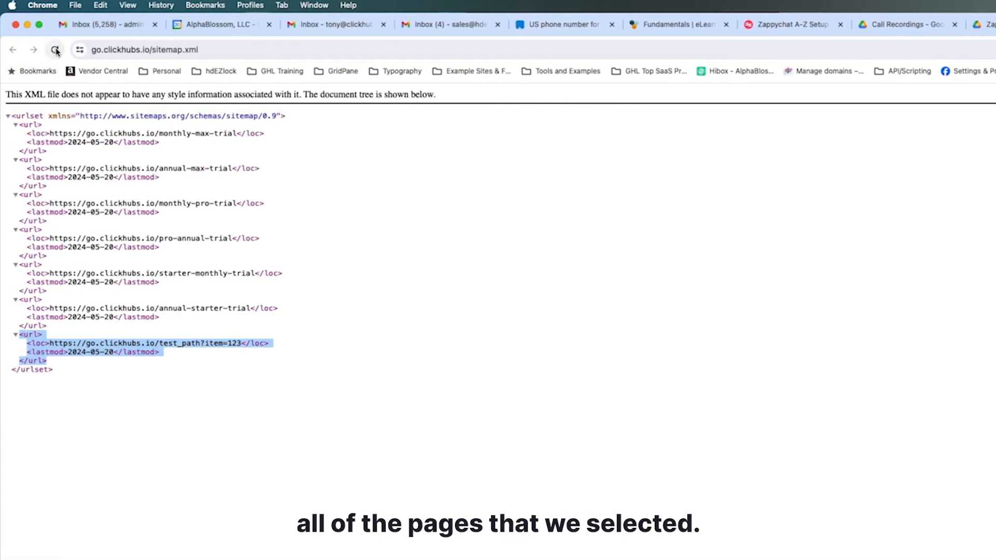
click(55, 50)
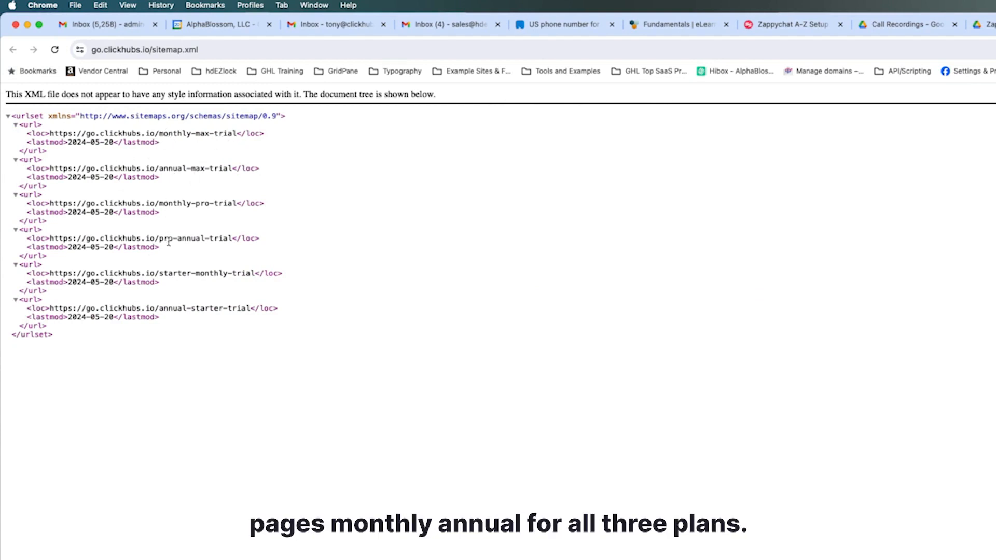
click(147, 50)
key(super+c)
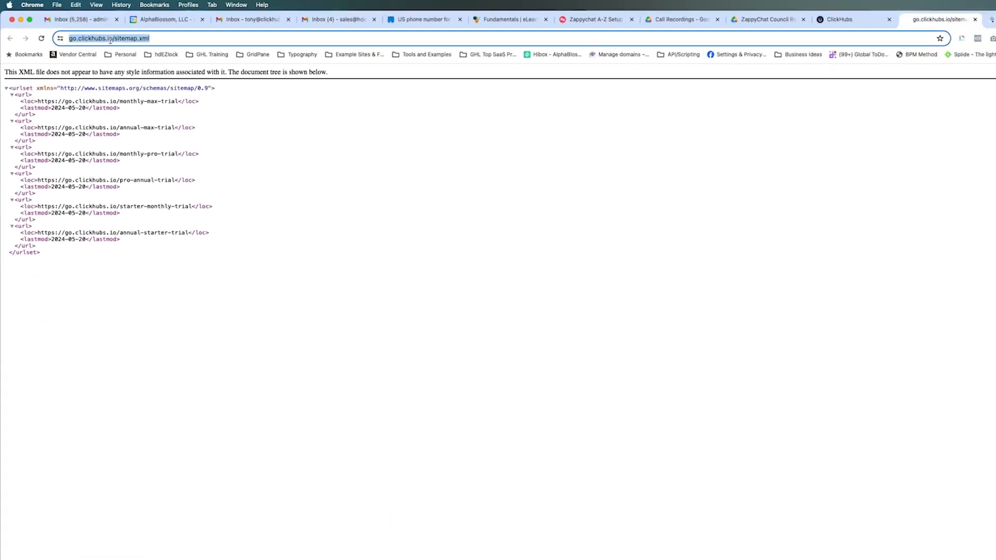
Switch to Google Search Console and look at the property choices, staying on the clickhubs.io property
click(913, 19)
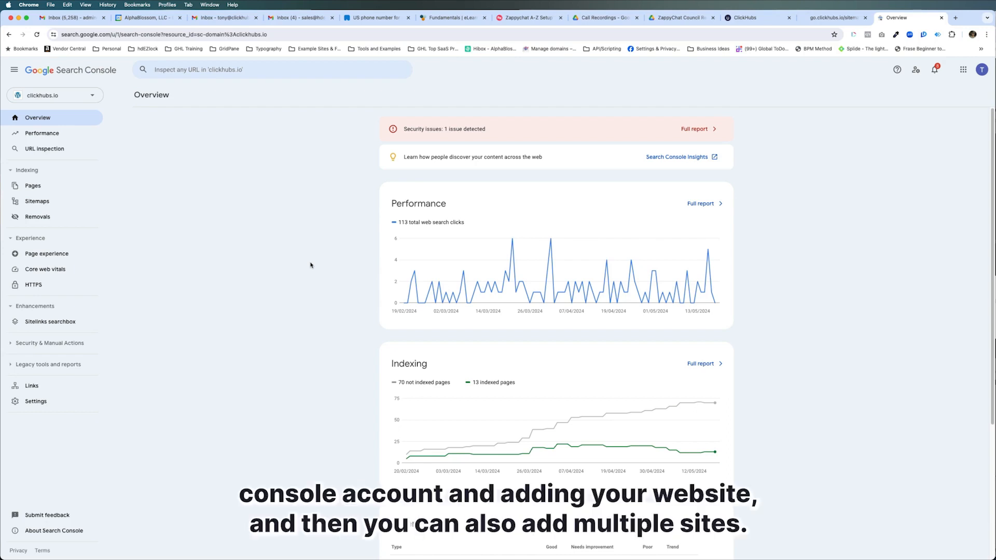
click(96, 96)
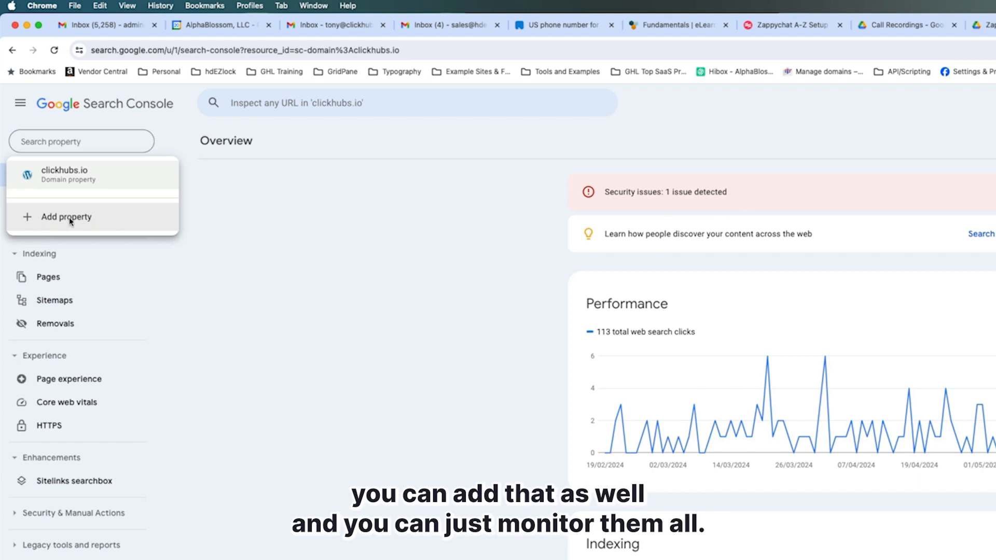
click(300, 413)
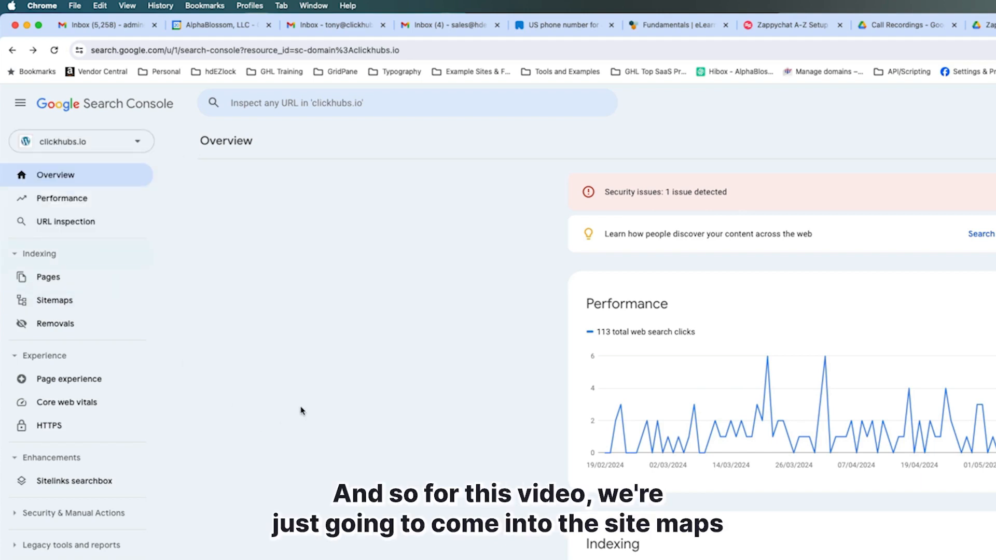
click(52, 301)
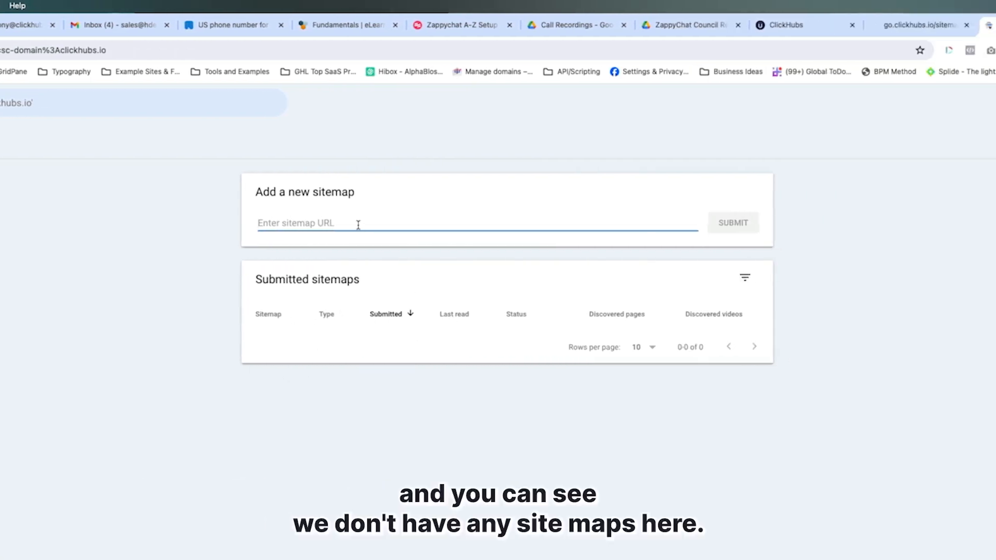
key(super+v)
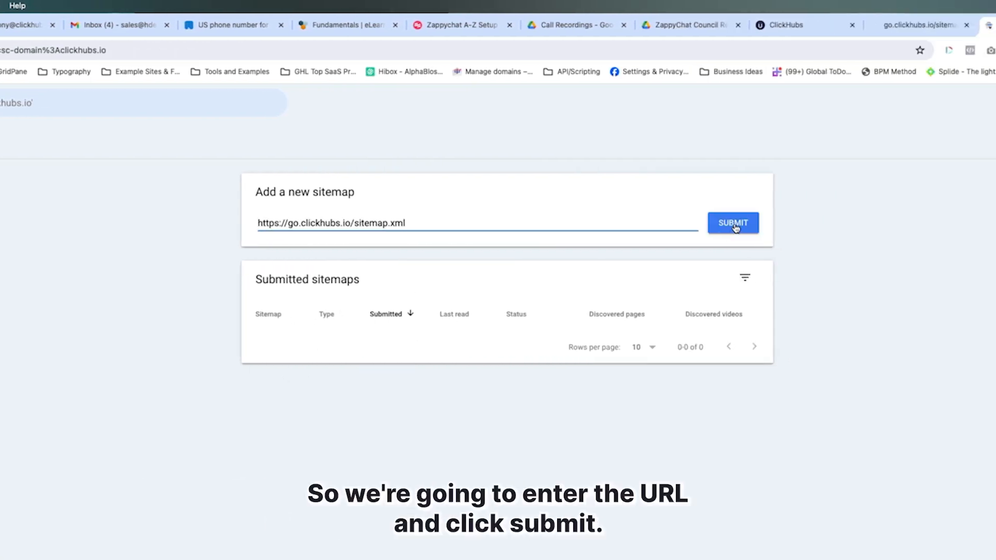
click(733, 222)
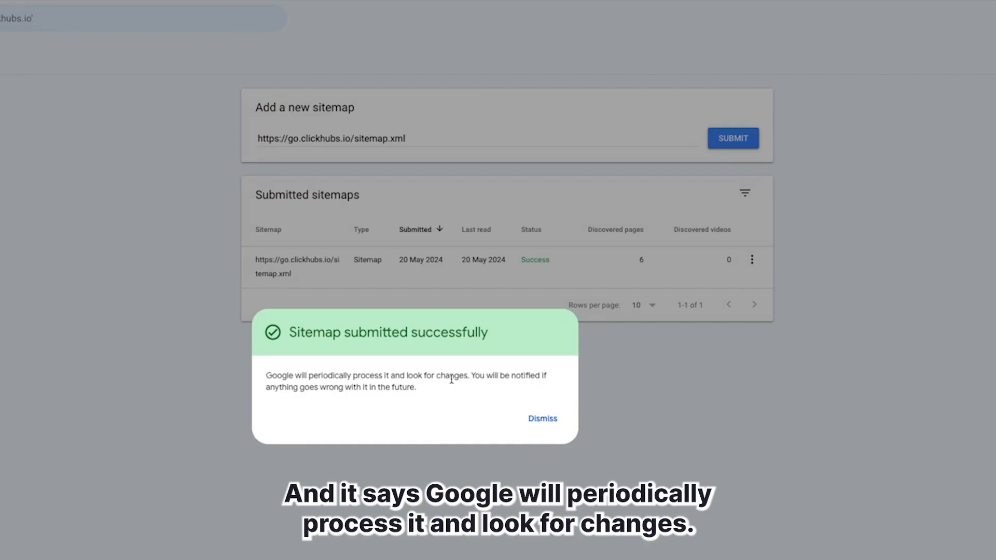
click(542, 418)
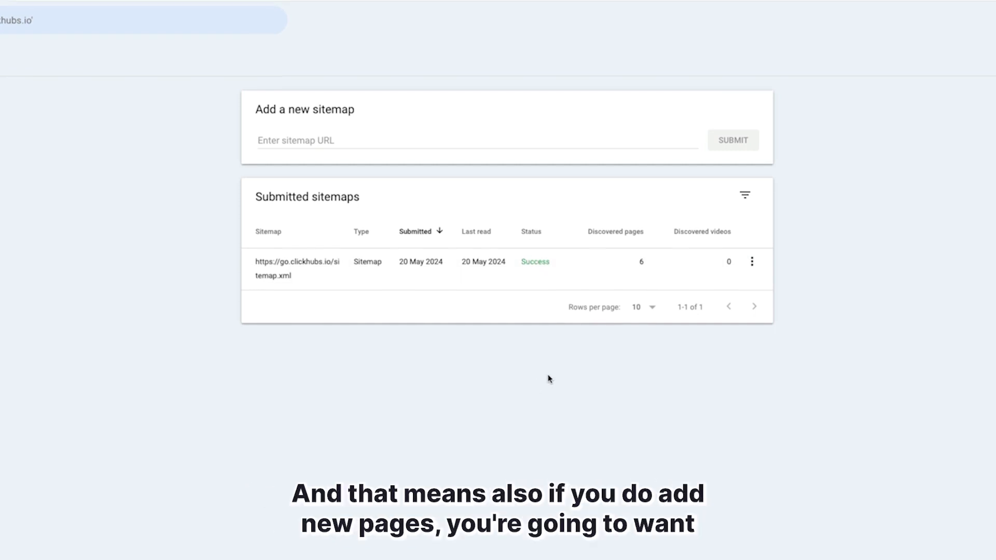
Switch to ClickHubs, look through the funnel selection of the go.clickhubs.io XML sitemap, and close it without regenerating
click(802, 30)
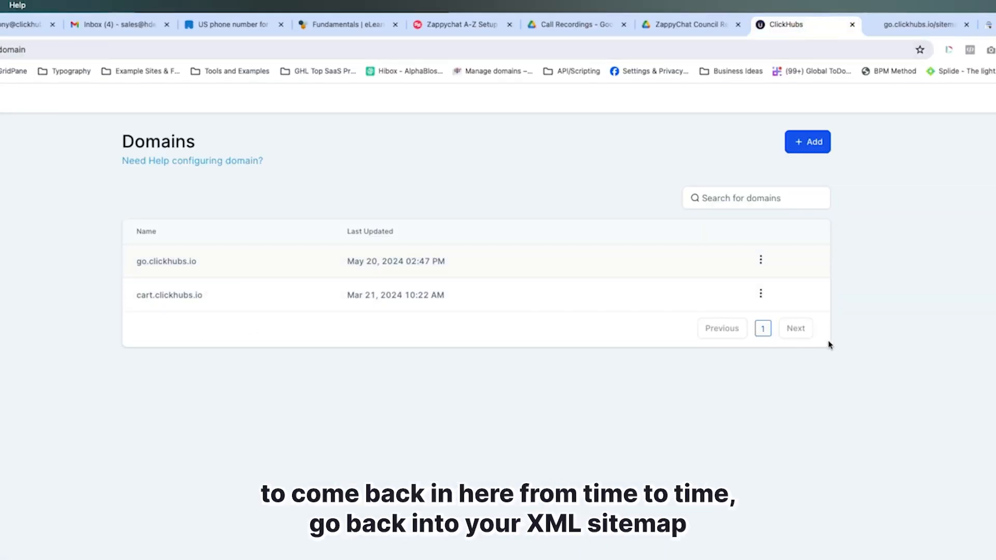
click(760, 260)
click(761, 197)
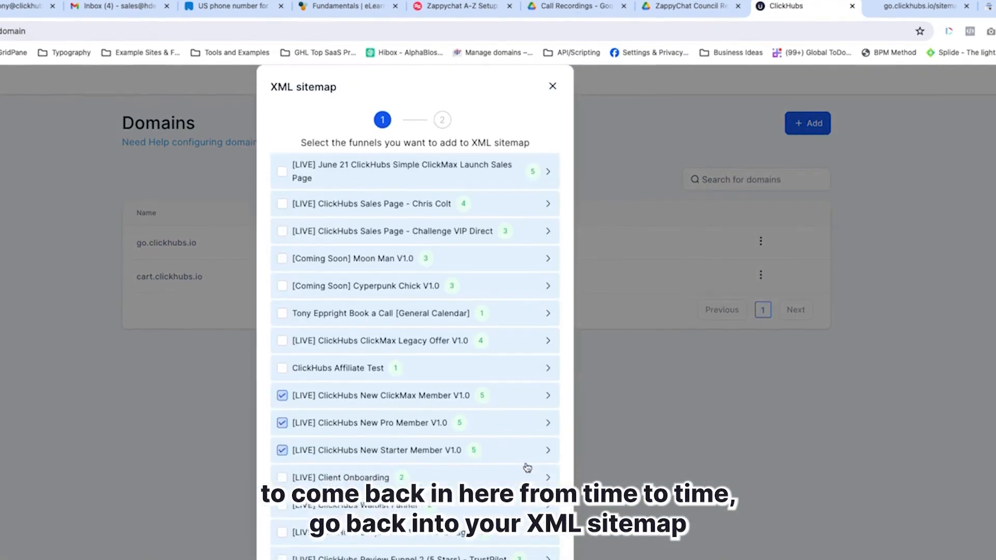
click(330, 302)
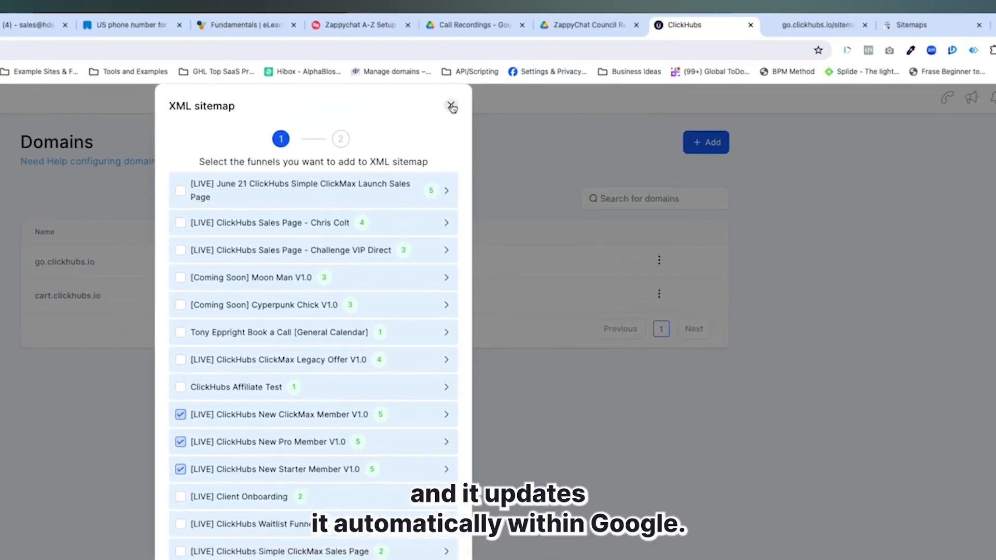
click(451, 107)
Switch to Google Search Console and examine the submitted sitemap's discovered pages and its page and video indexing options
click(907, 25)
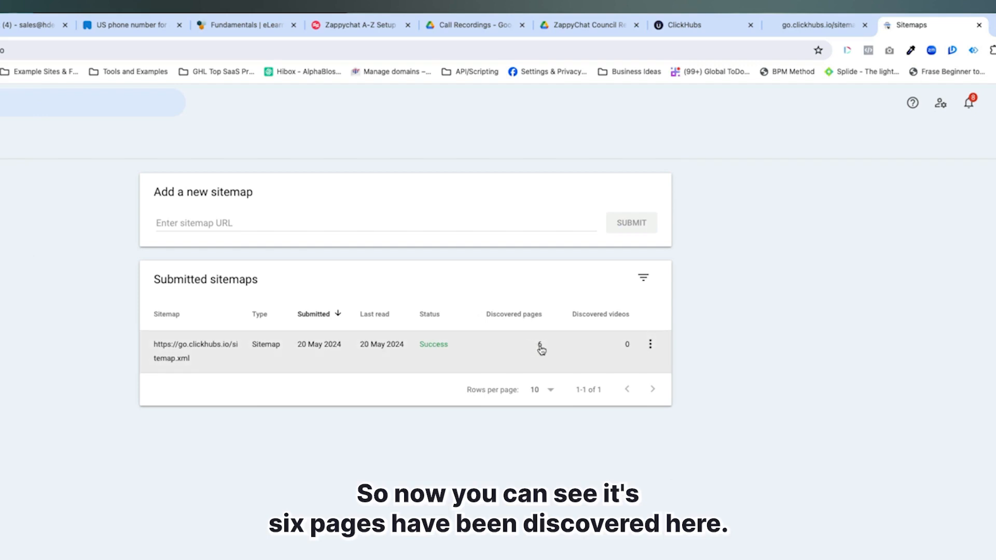
click(651, 344)
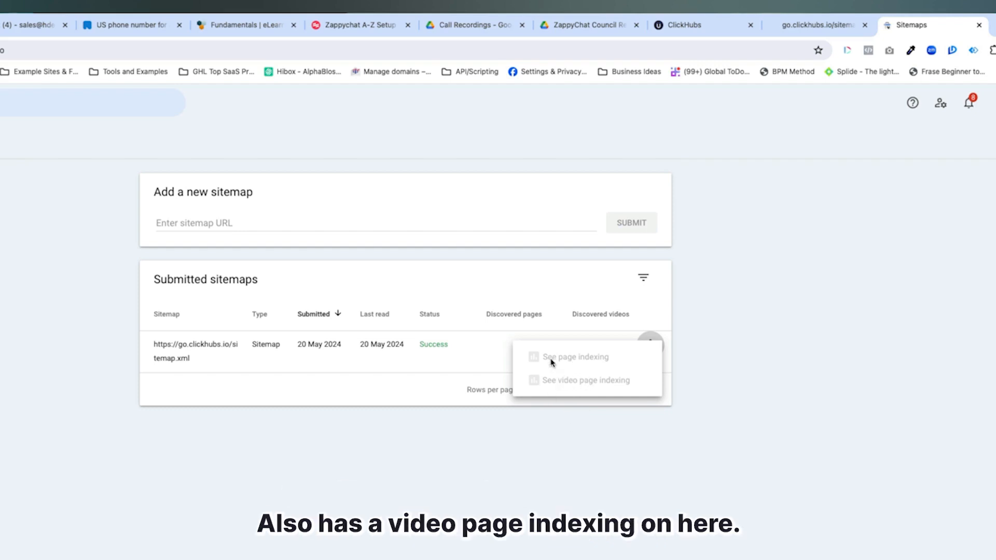
click(439, 493)
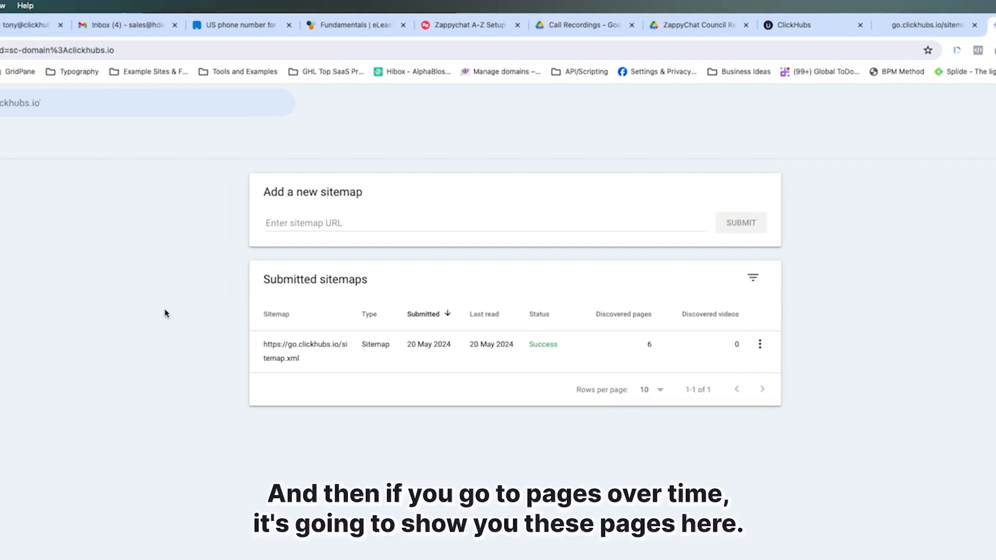
Examine the page indexing report for clickhubs.io, including the reasons pages aren't indexed, and return to the sitemaps list
click(5, 278)
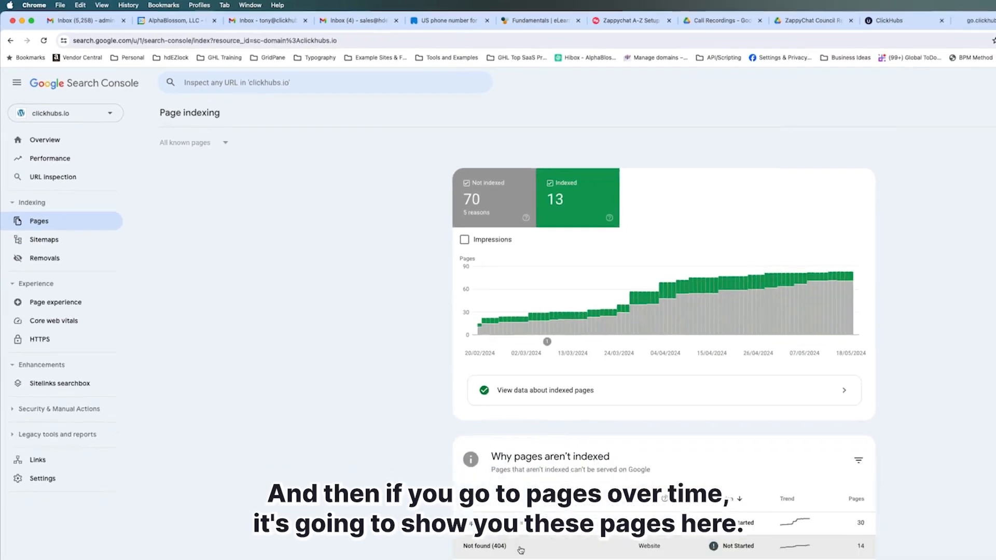
scroll(437, 462, down, 1)
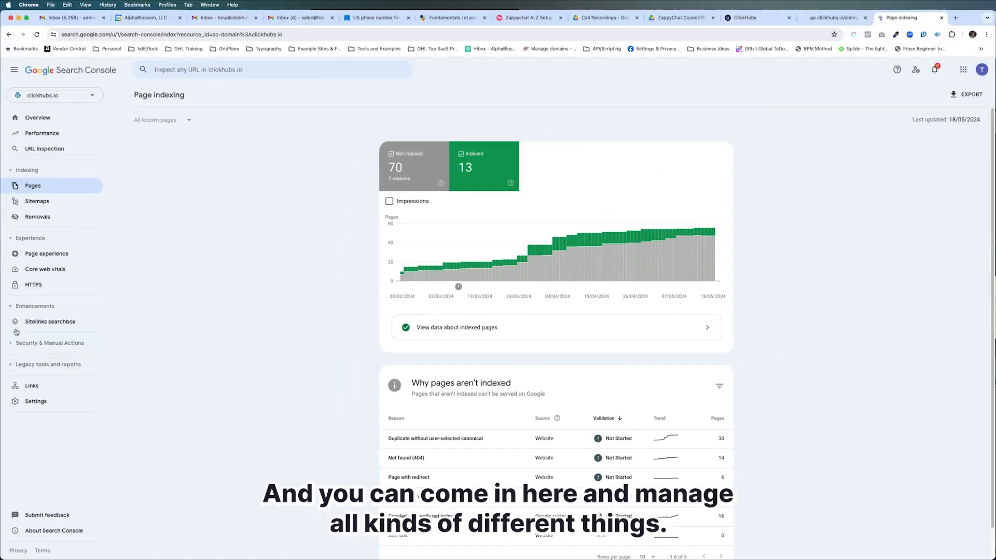
click(32, 204)
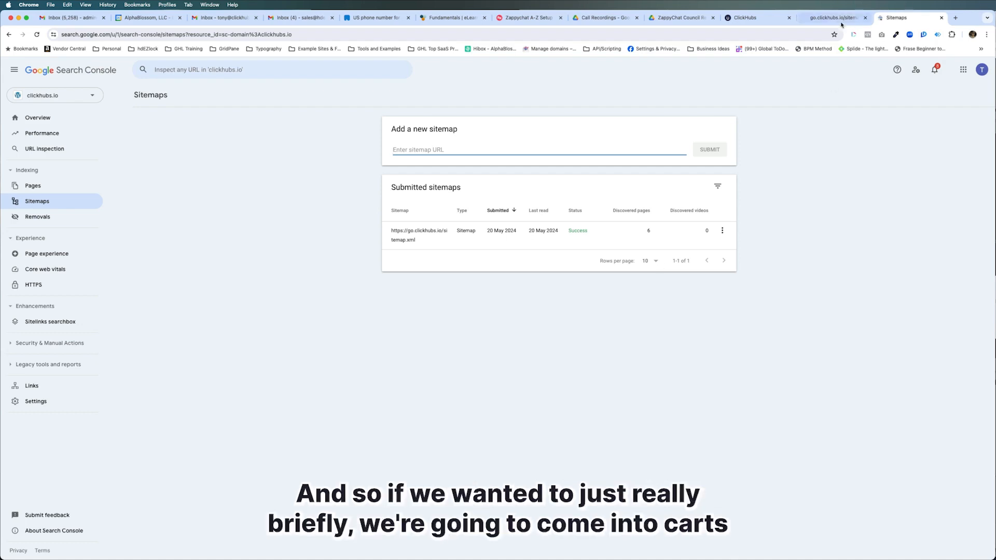
Switch to ClickHubs, generate a cart.clickhubs.io XML sitemap with all pages of the [CART] ClickHubs Checkout Page [Templates] funnel, and open the resulting sitemap.xml
click(745, 19)
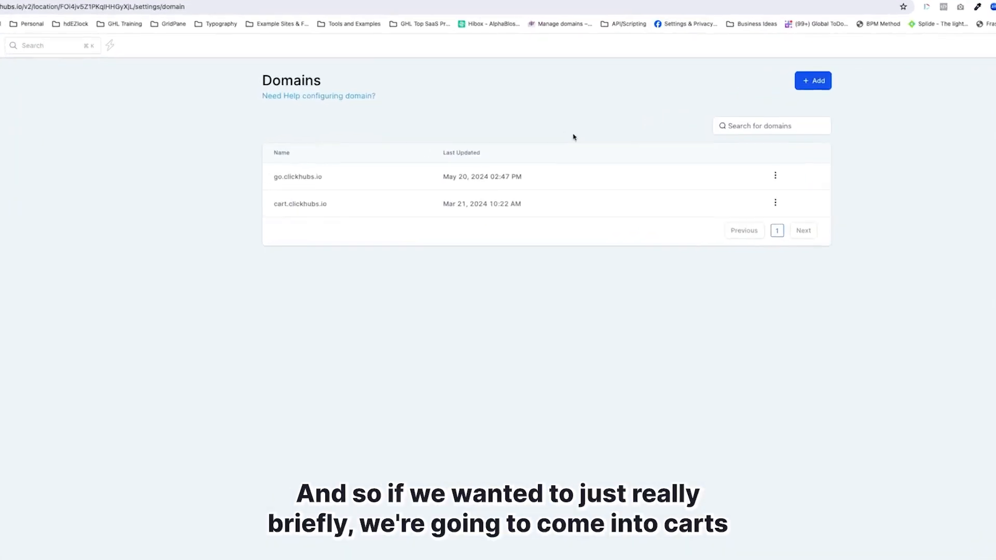
click(841, 210)
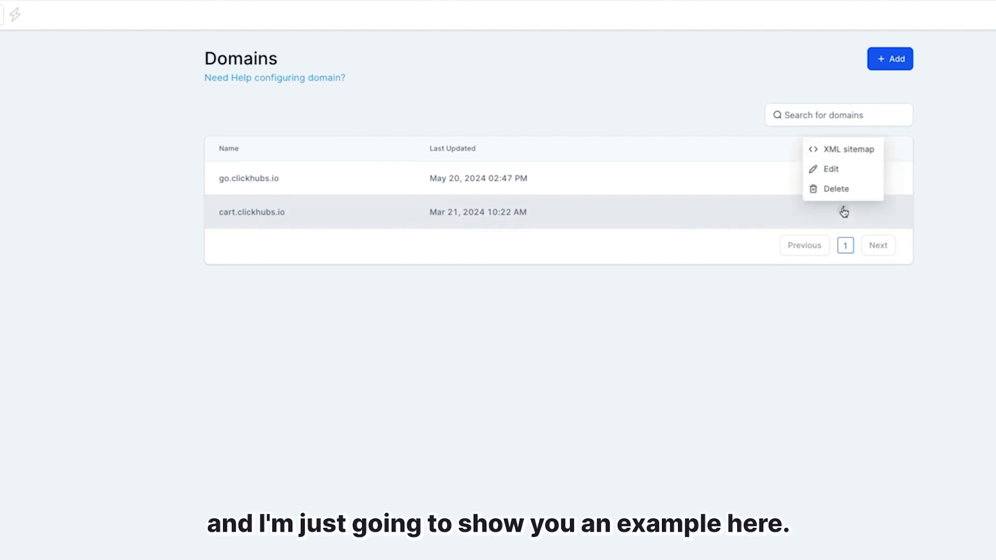
click(847, 151)
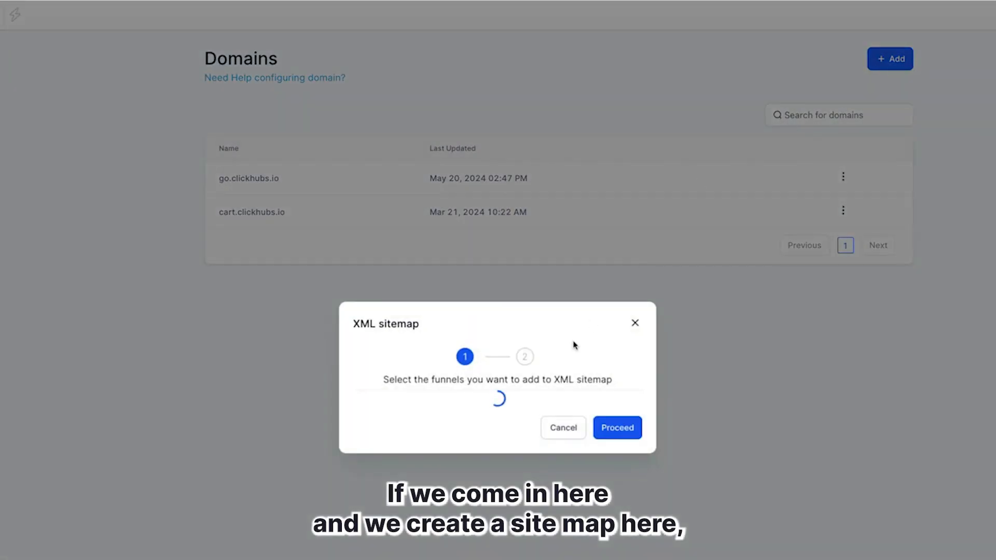
click(359, 401)
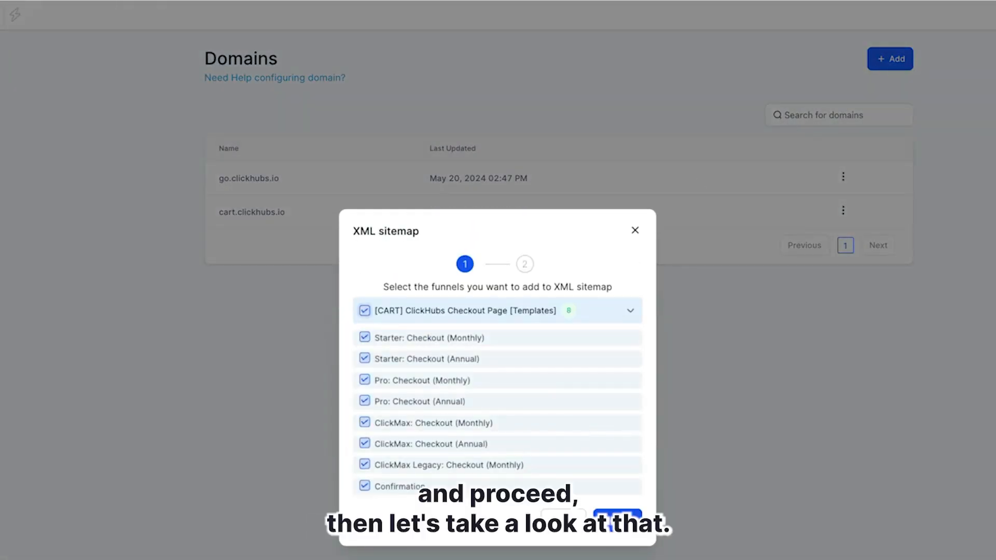
click(617, 506)
click(608, 430)
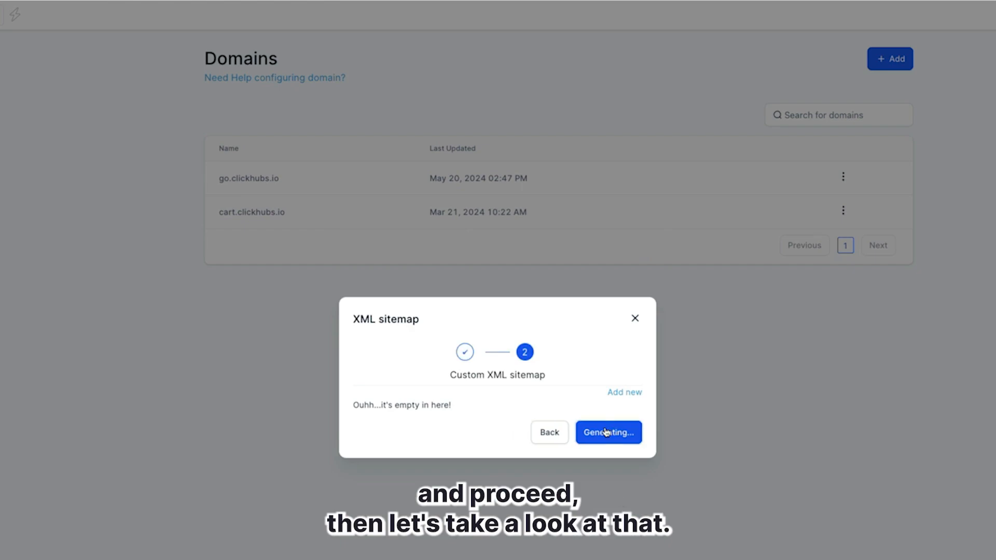
click(416, 388)
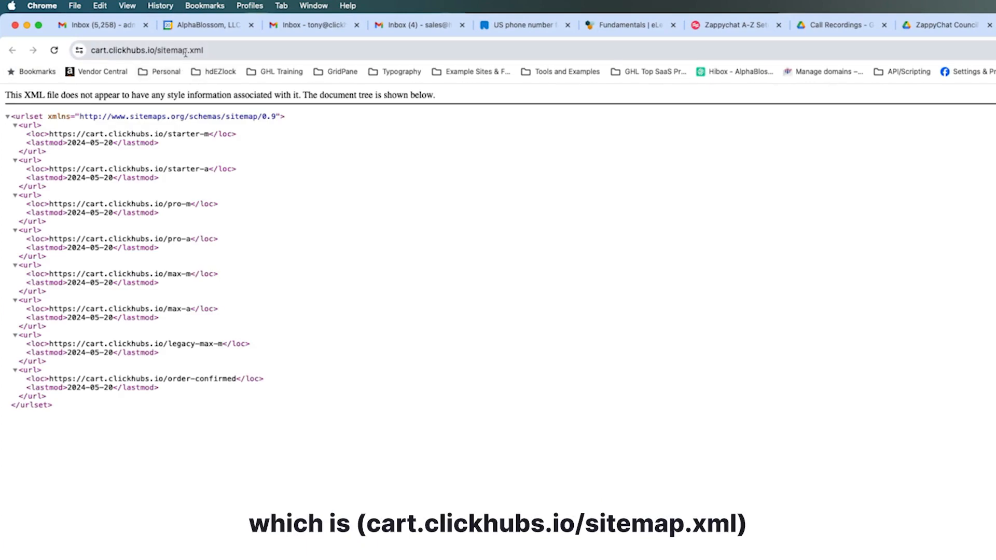
click(211, 51)
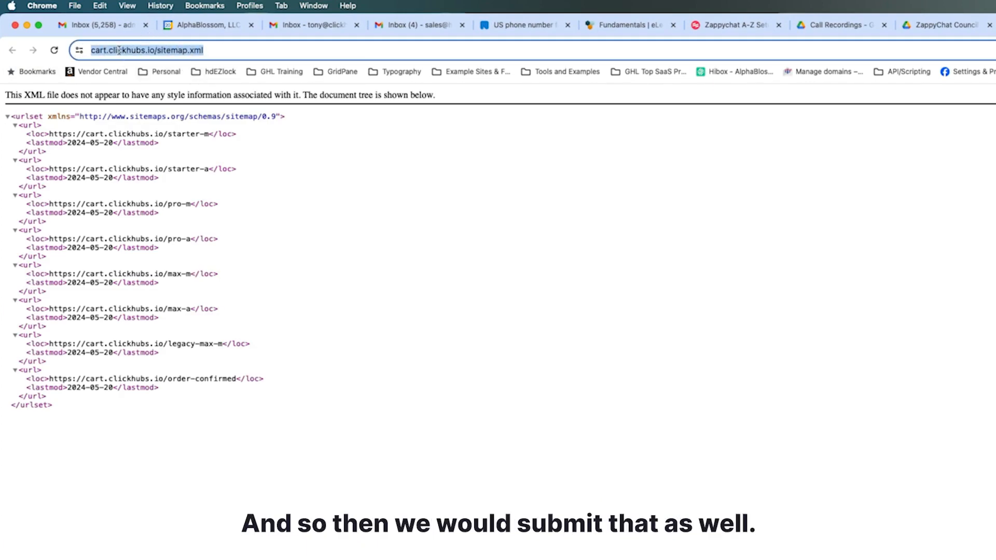
Return to the ClickHubs Domains settings and regenerate the cart.clickhubs.io XML sitemap with the checkout page funnel unselected
click(688, 20)
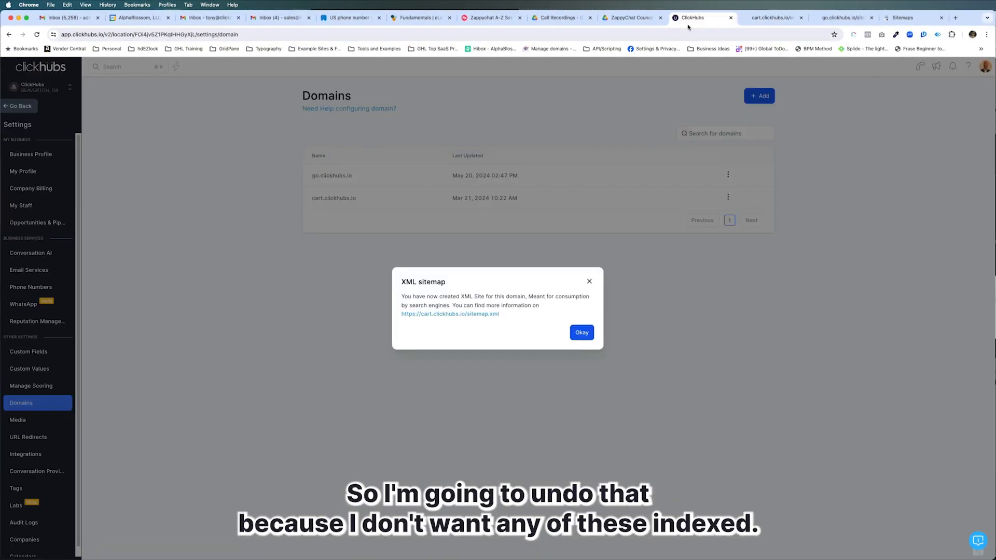
click(582, 332)
click(728, 197)
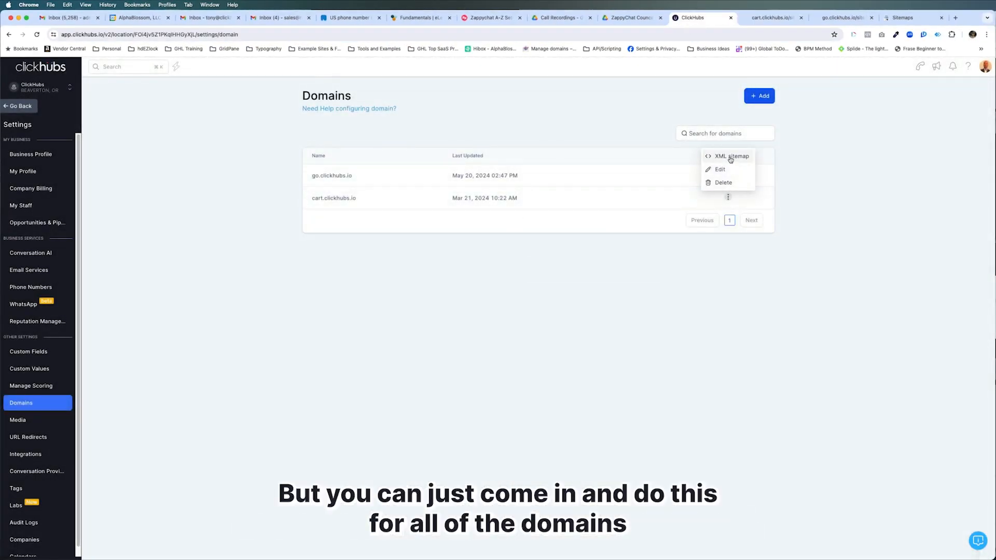
click(730, 157)
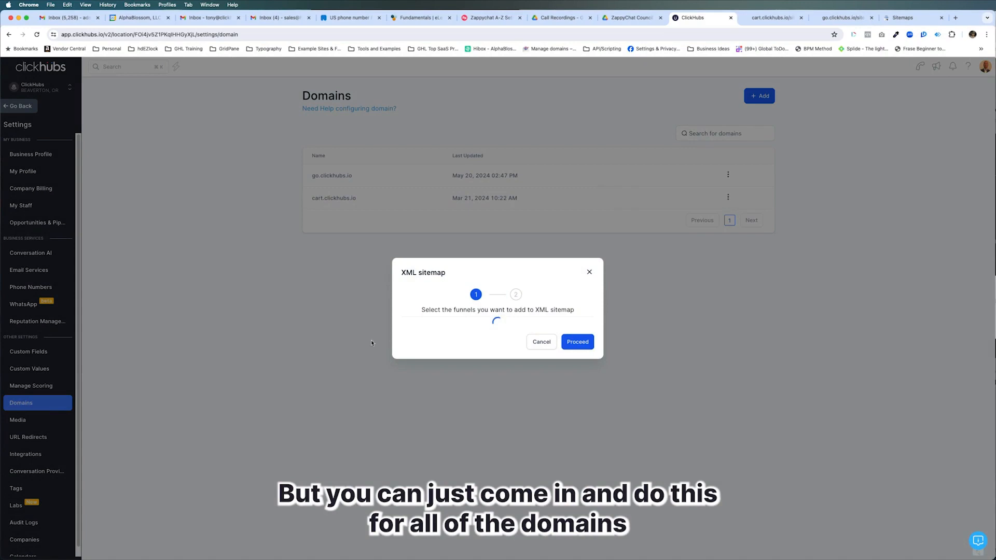
click(579, 346)
click(564, 346)
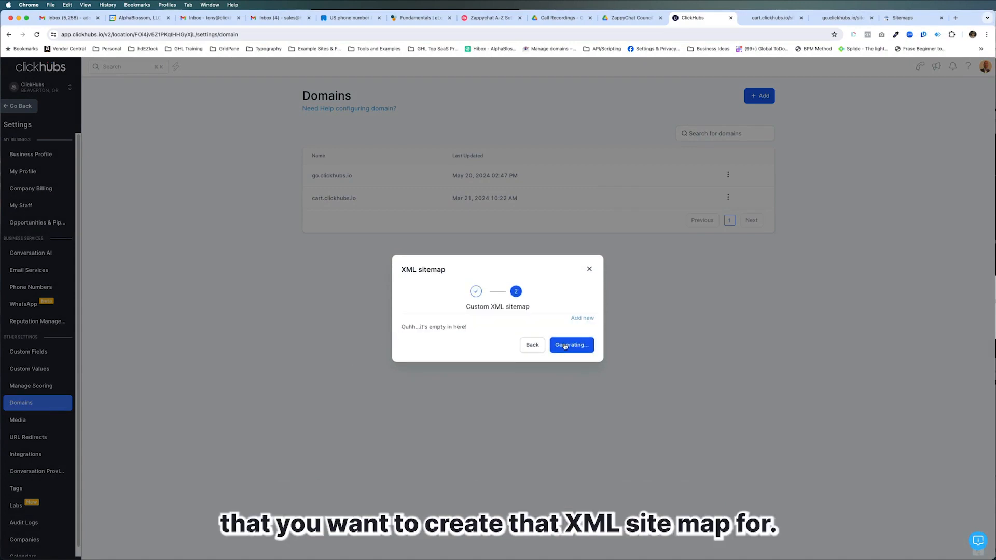
click(581, 332)
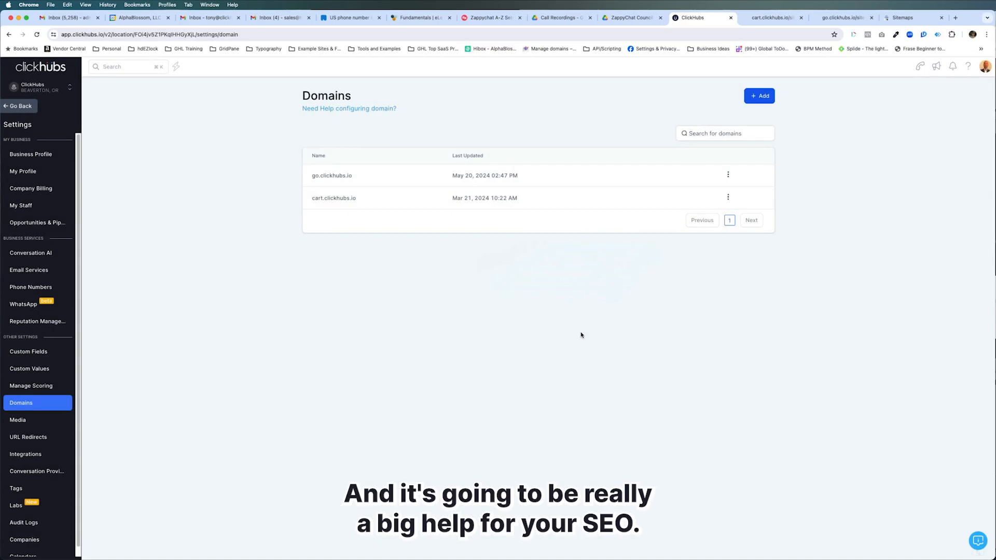